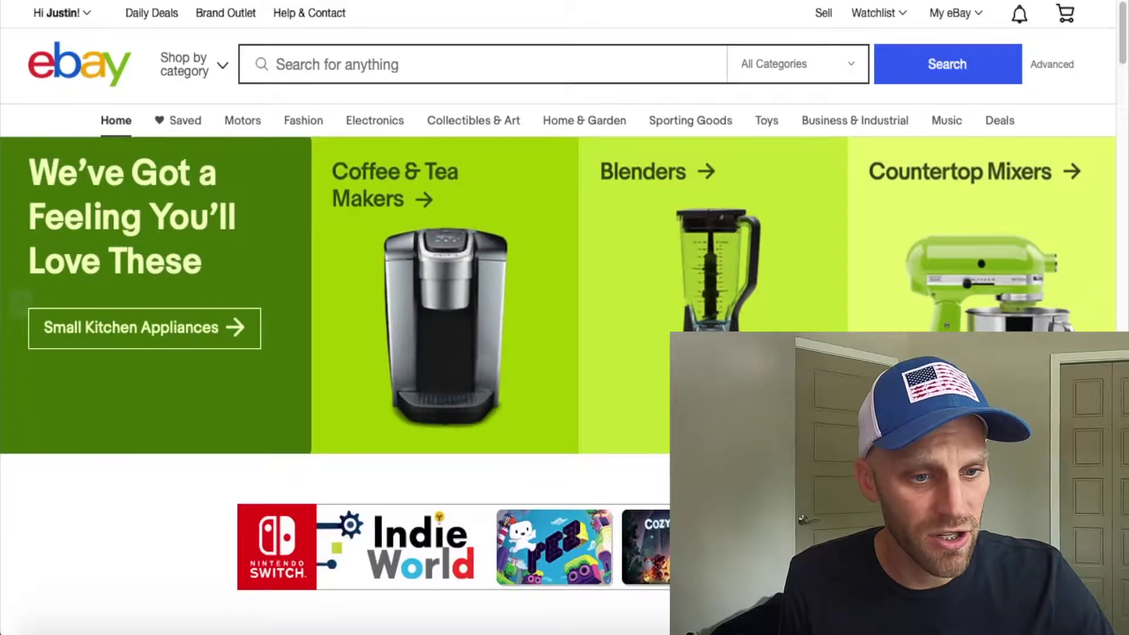
Open the eBay Messages inbox from My eBay
mouse_move(98, 28)
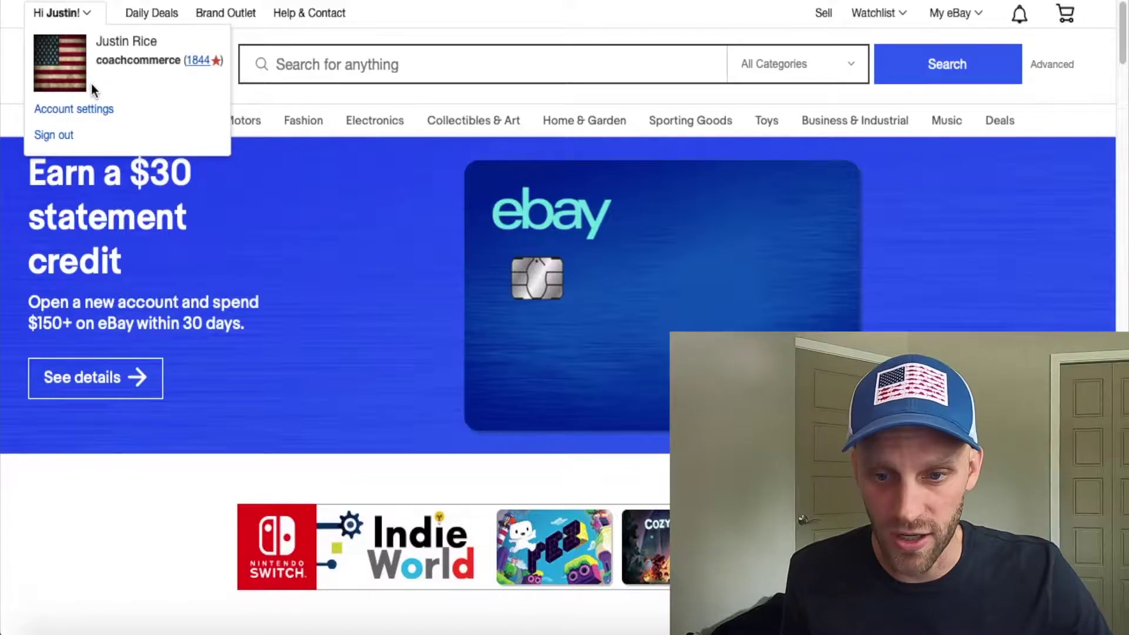
mouse_move(956, 25)
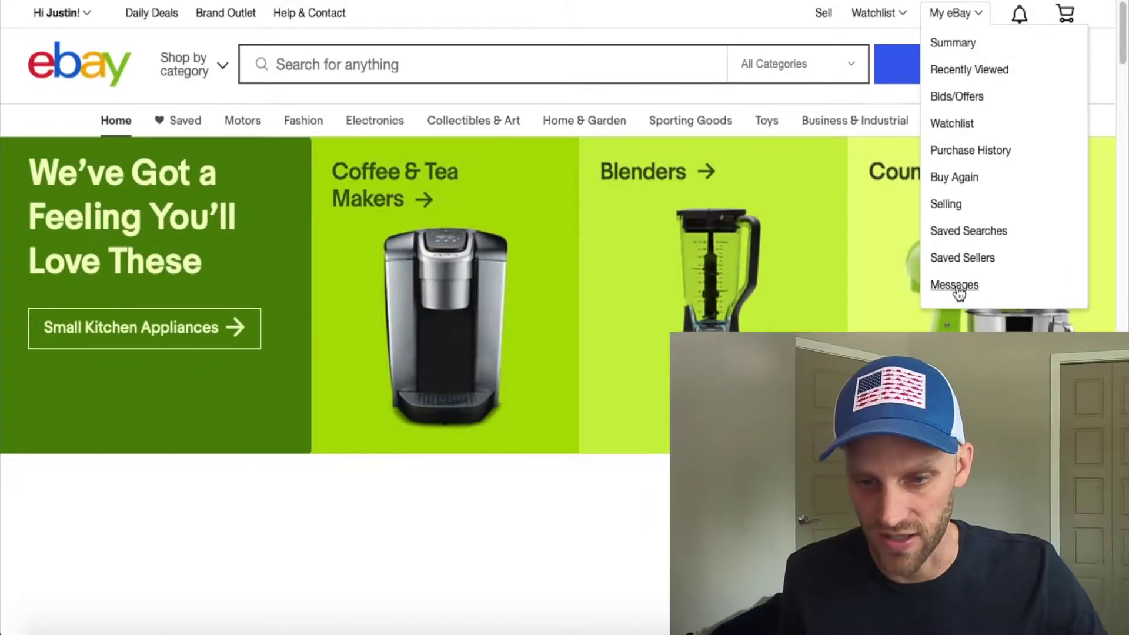
click(955, 286)
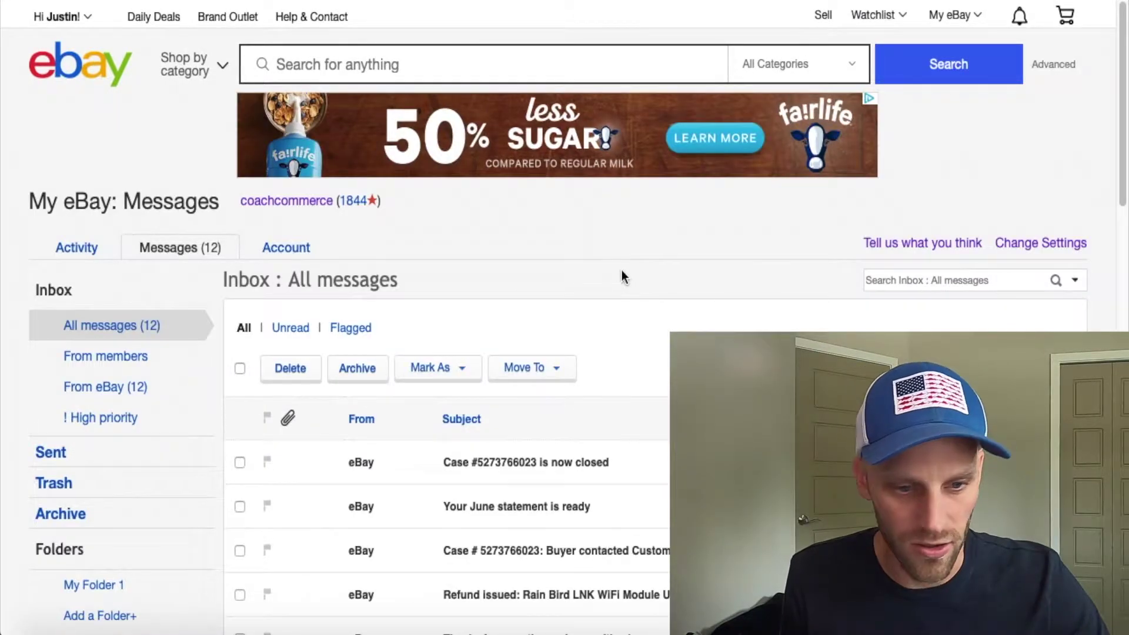
Open message Change Settings and bring the Time Away and Automatic Response section into view
click(1016, 246)
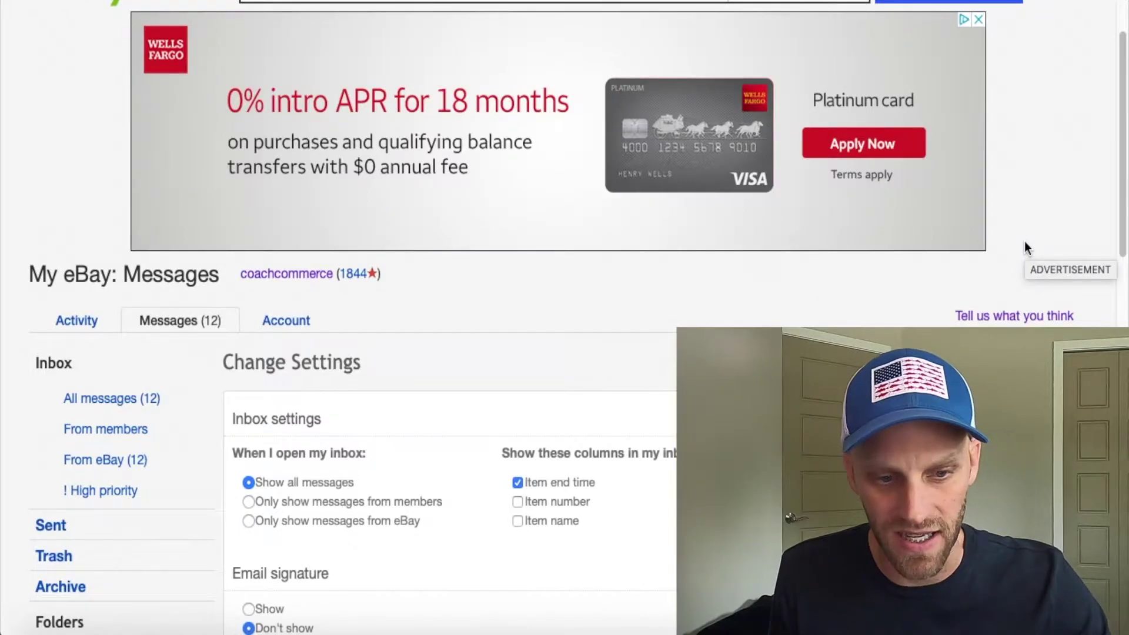
scroll(1025, 242, down, 4)
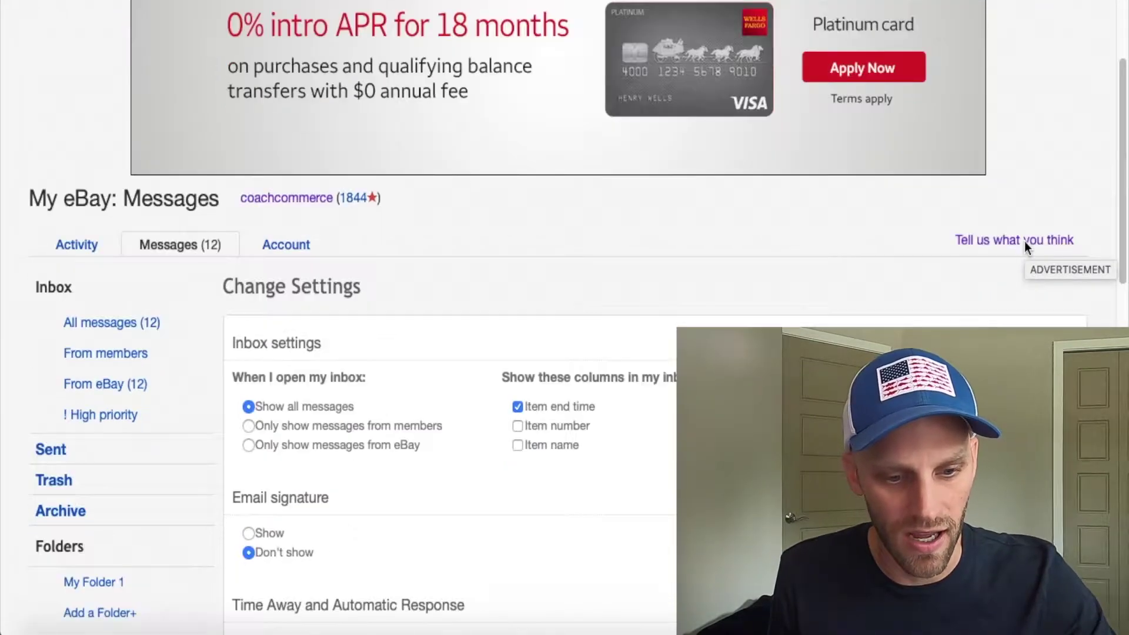
scroll(1024, 246, down, 2)
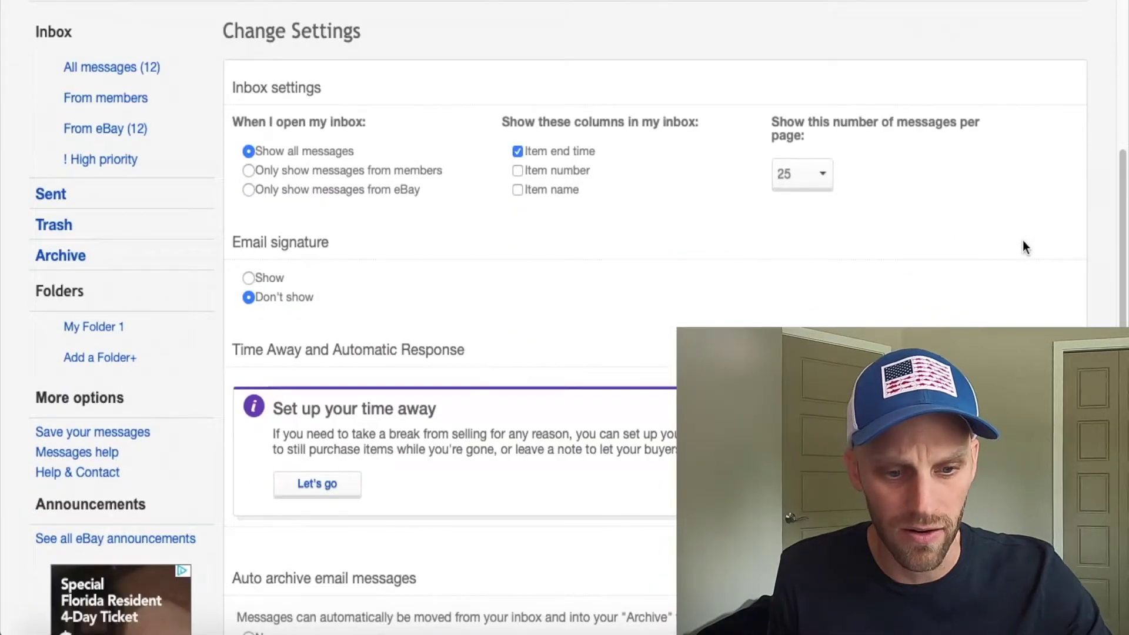
drag(235, 333, 550, 477)
click(452, 468)
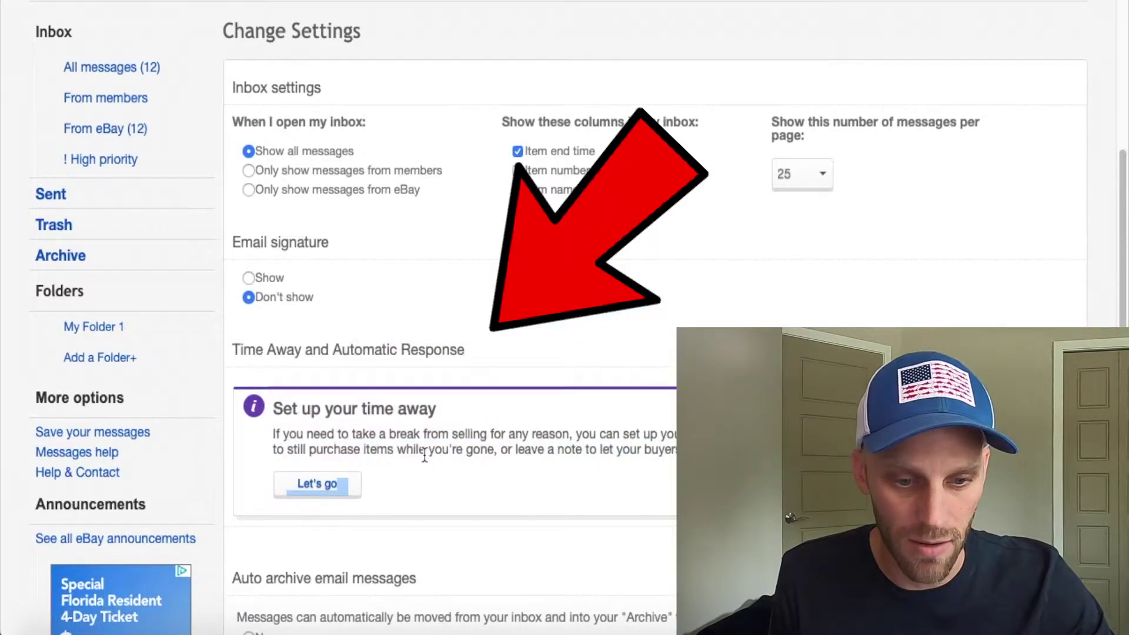
Go from Let's go to the Schedule time away form, starting July 18, 2021
drag(336, 468, 334, 483)
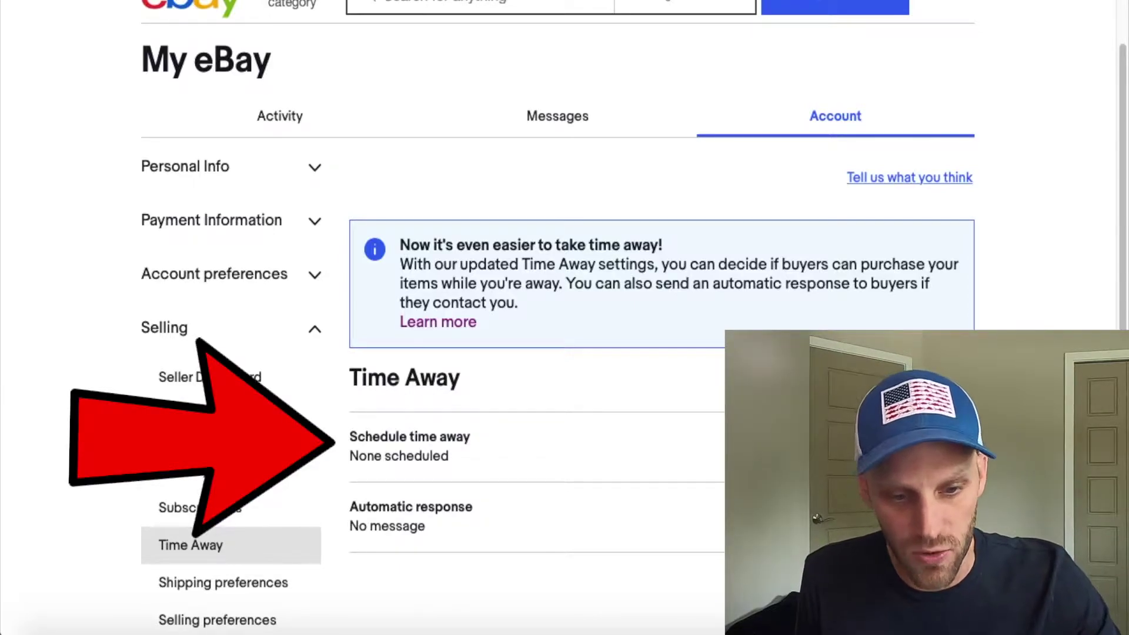
click(964, 447)
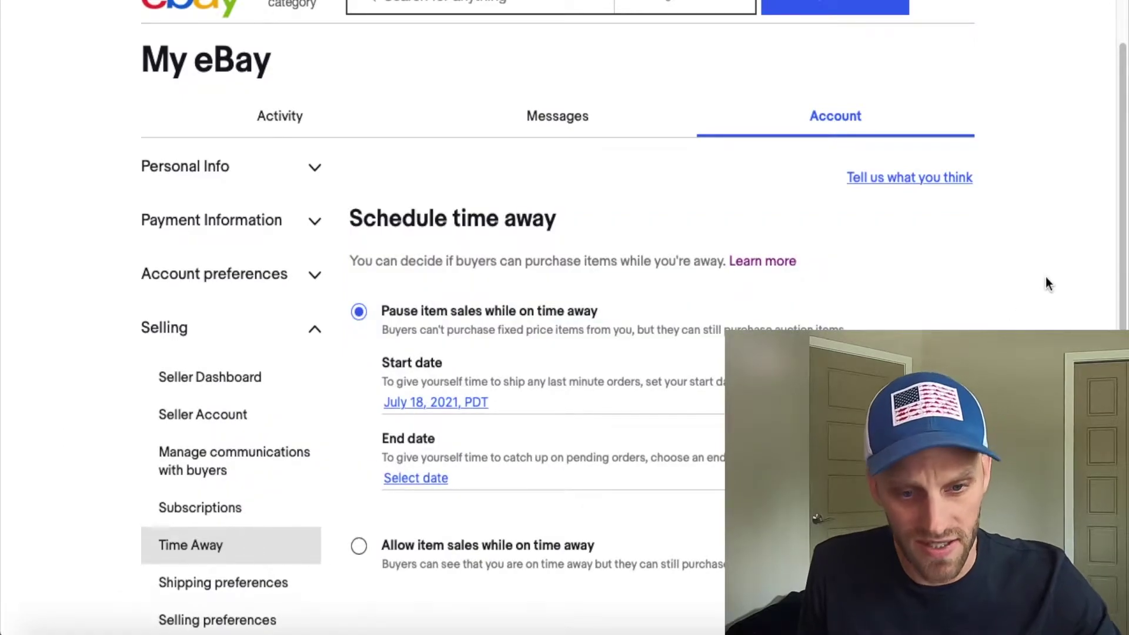
scroll(1044, 280, down, 1)
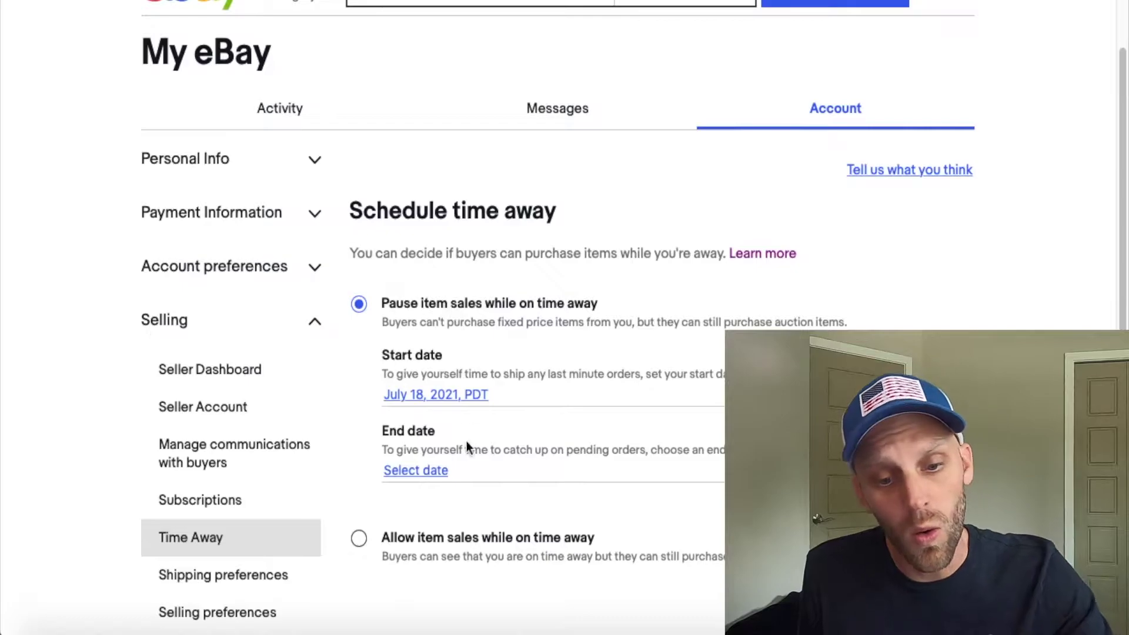
click(475, 539)
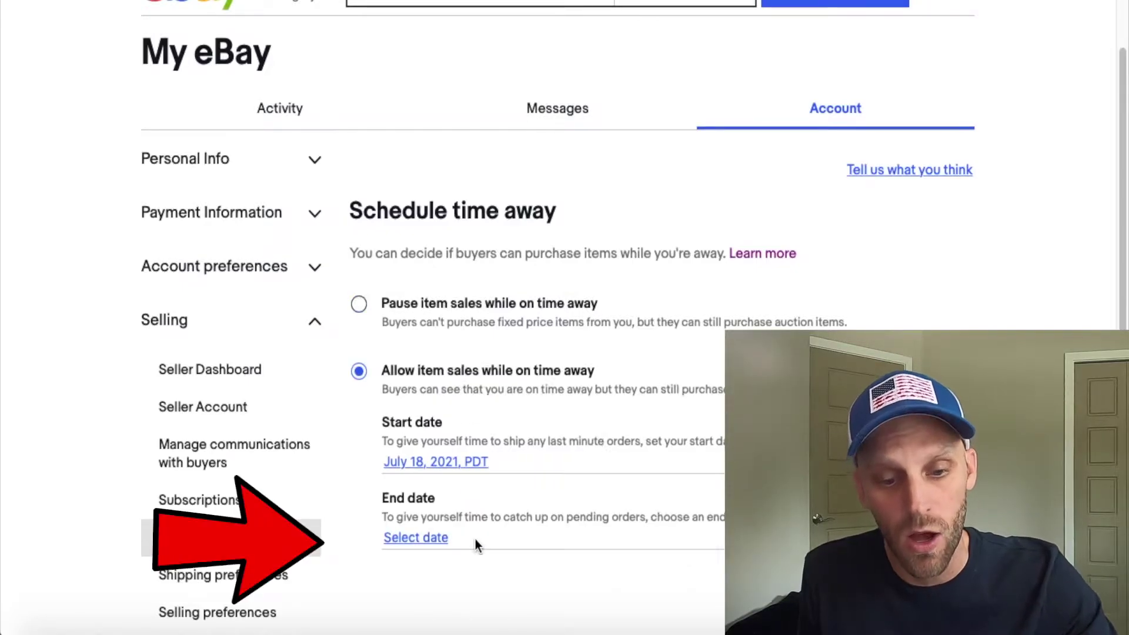
double_click(547, 305)
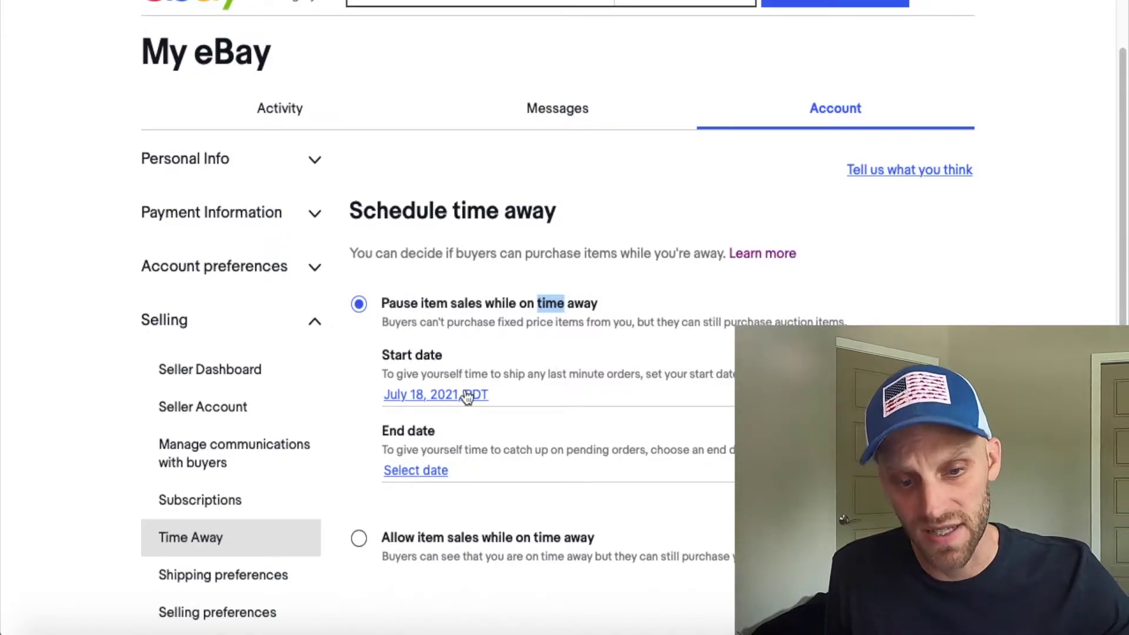
click(447, 304)
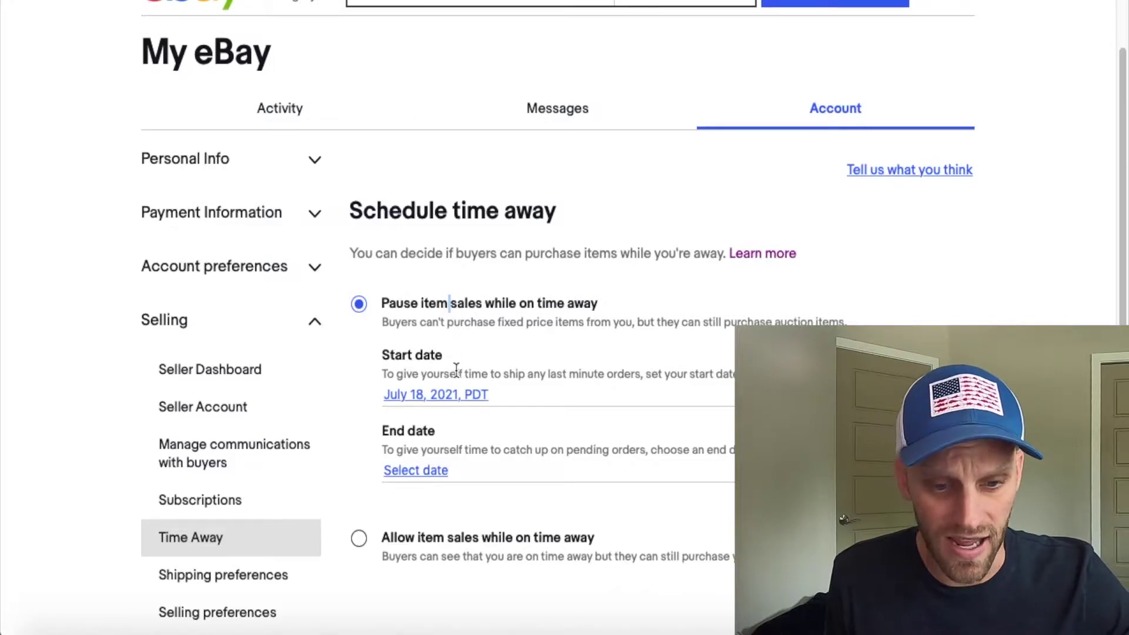
click(455, 404)
scroll(611, 391, down, 2)
scroll(616, 390, down, 1)
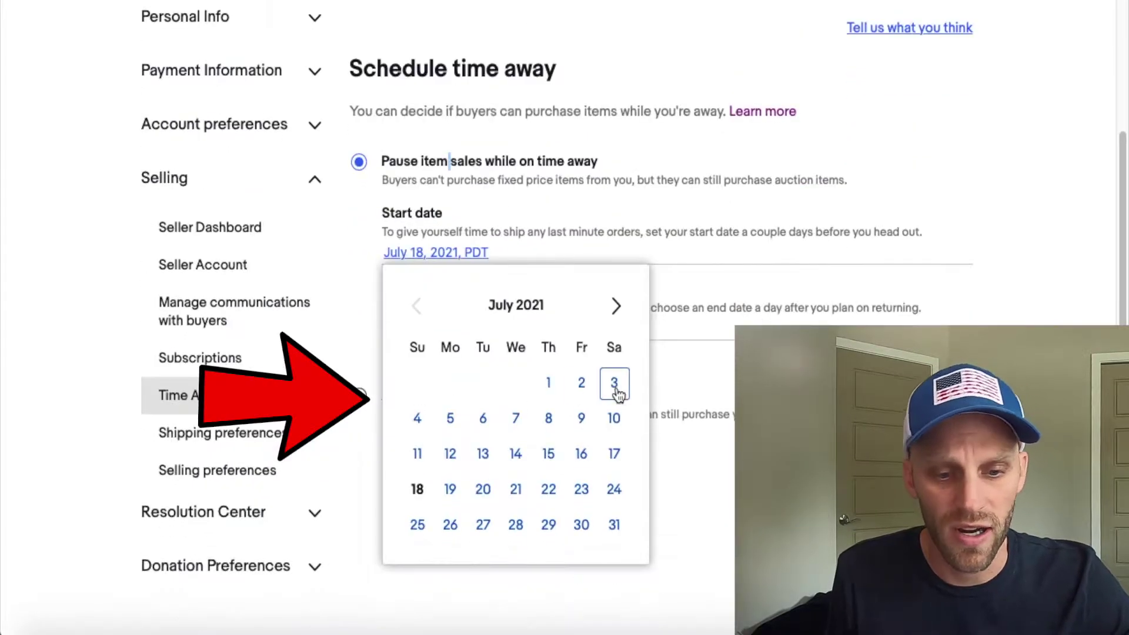
click(418, 489)
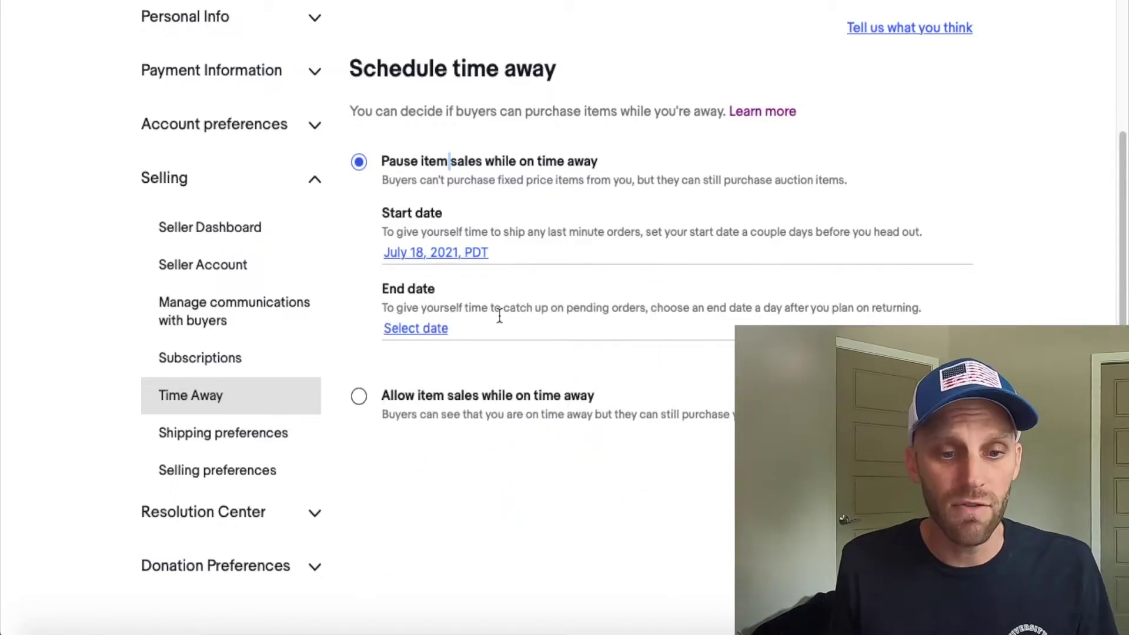
Set the time-away end date to July 25, then change it to July 18, 2021
click(421, 333)
scroll(429, 374, down, 1)
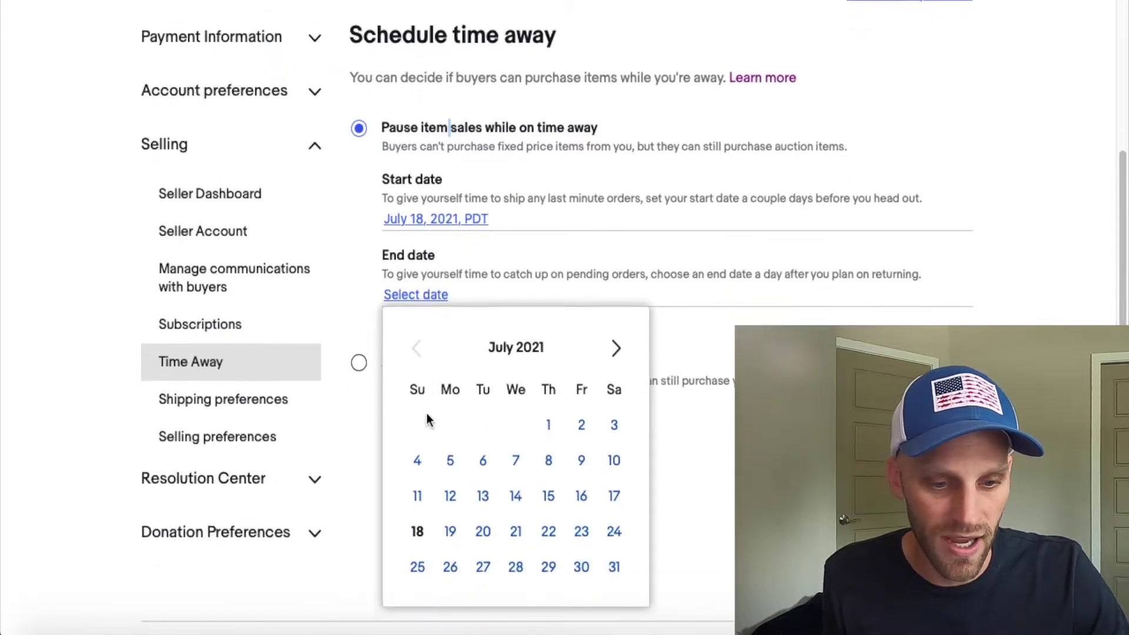
click(418, 568)
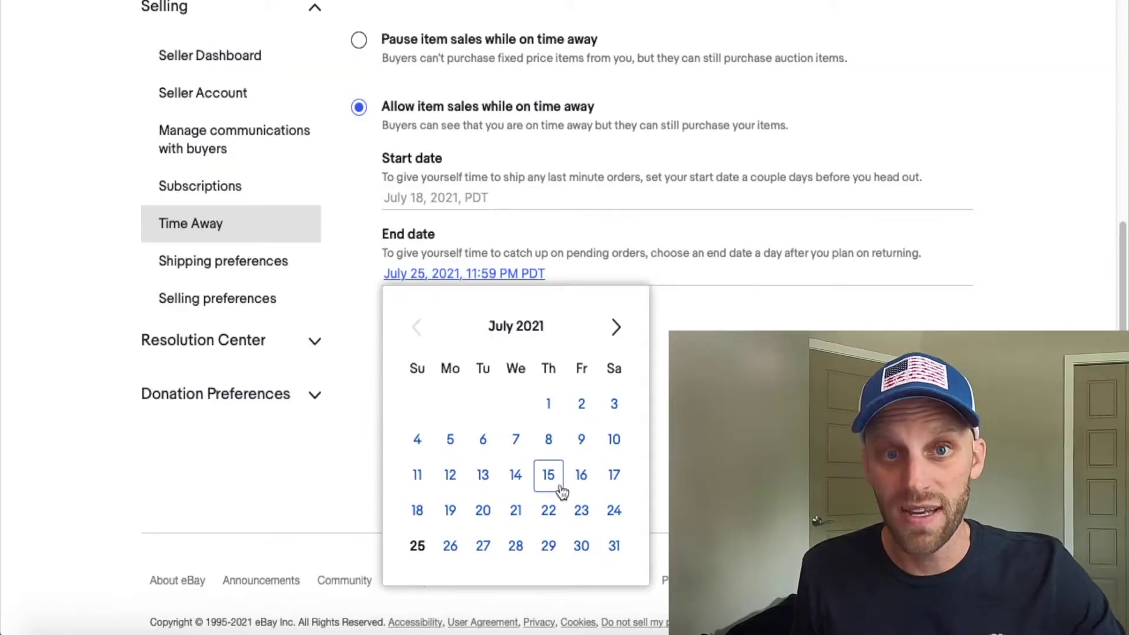
click(417, 511)
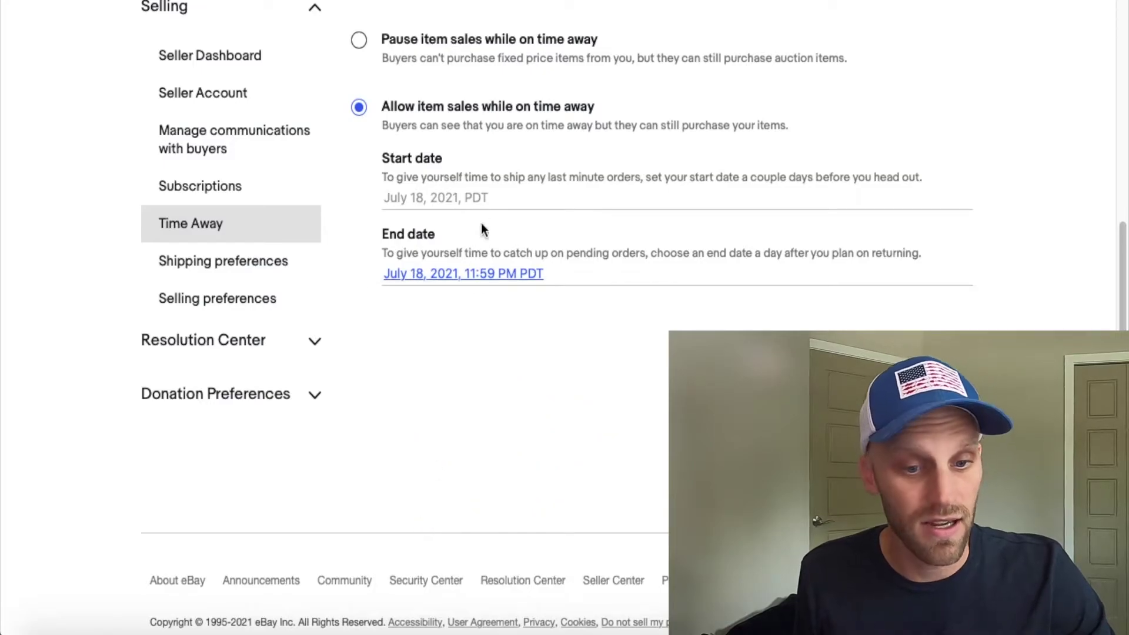
Change the end date to July 24, 2021, save the time away, and open Automatic response
click(486, 273)
click(614, 511)
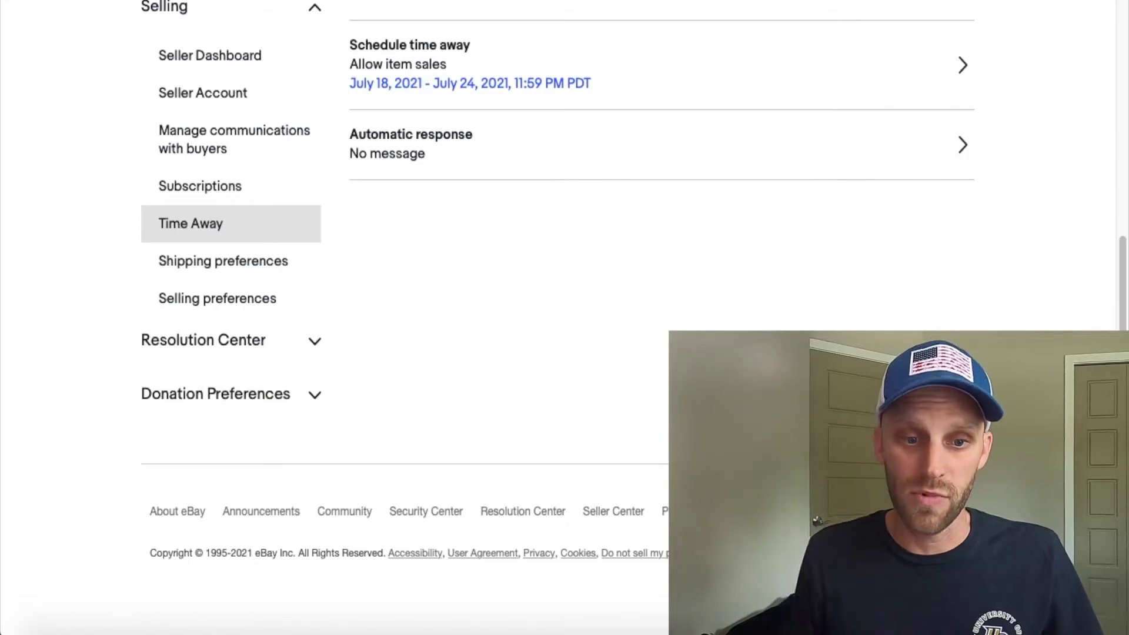
scroll(558, 317, up, 7)
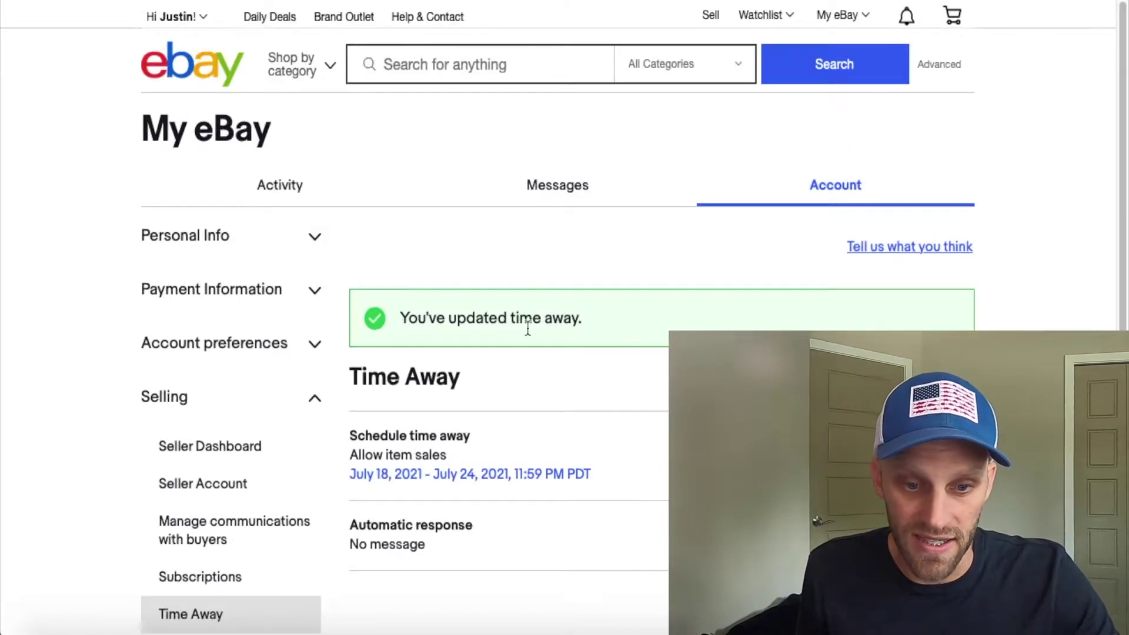
triple_click(496, 321)
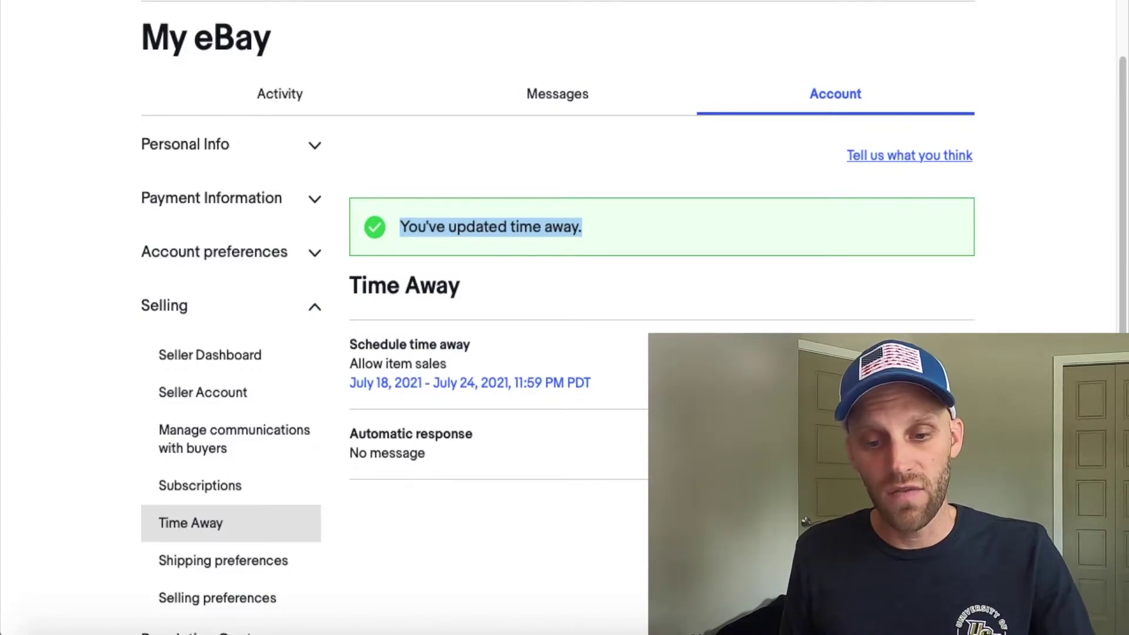
click(444, 453)
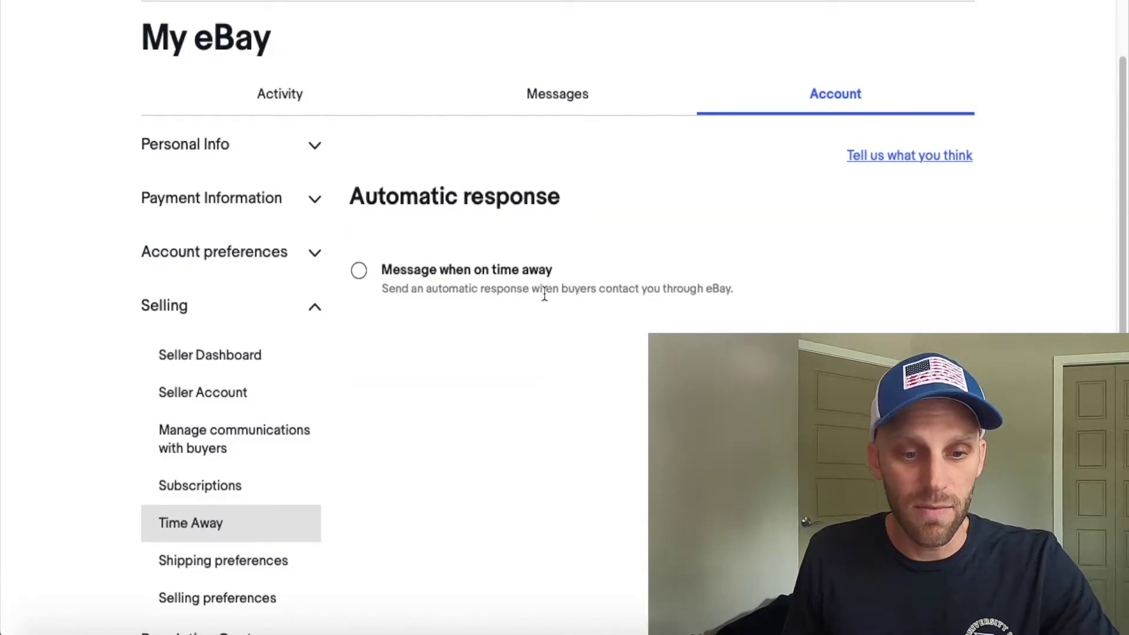
Turn on the time-away automatic response and begin its message with 'Thanks for'
click(397, 270)
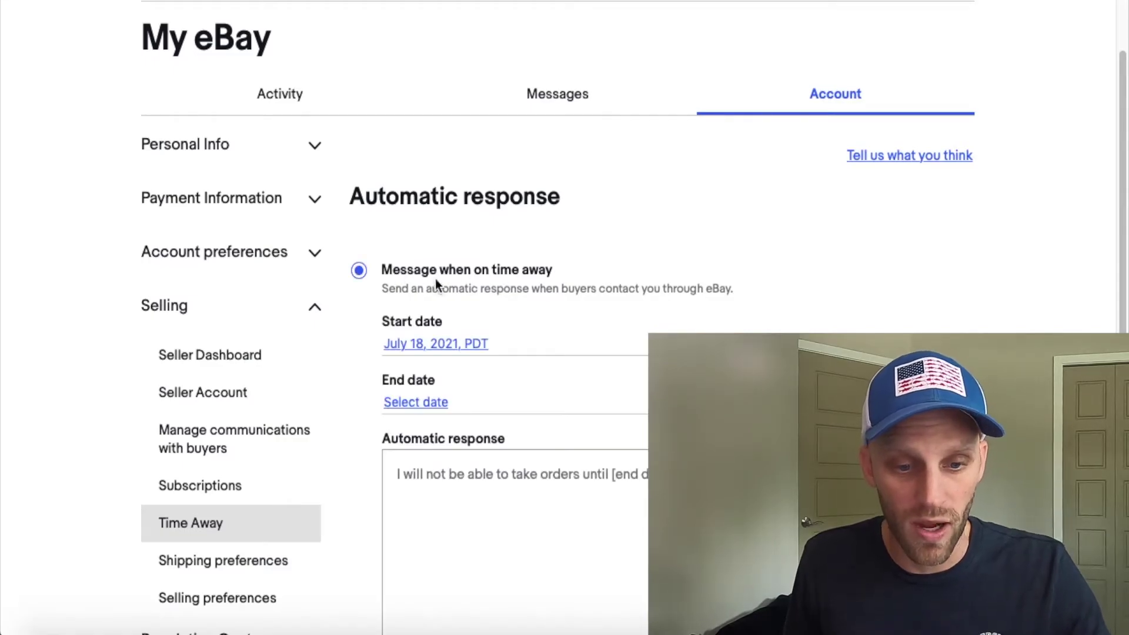
scroll(542, 355, down, 1)
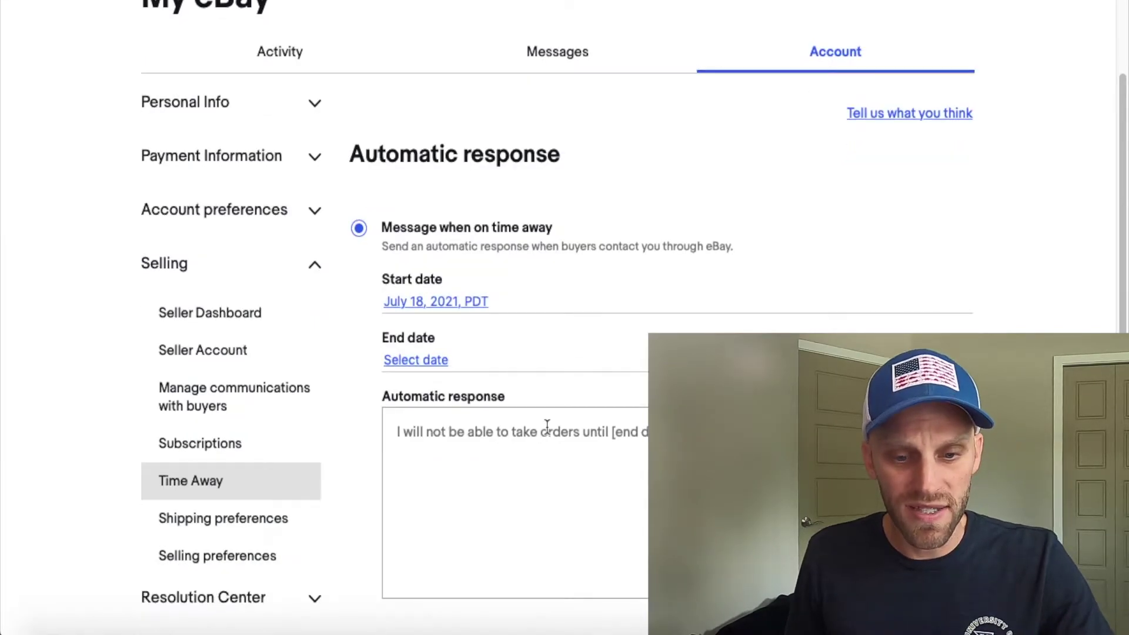
click(548, 471)
text(Thanks )
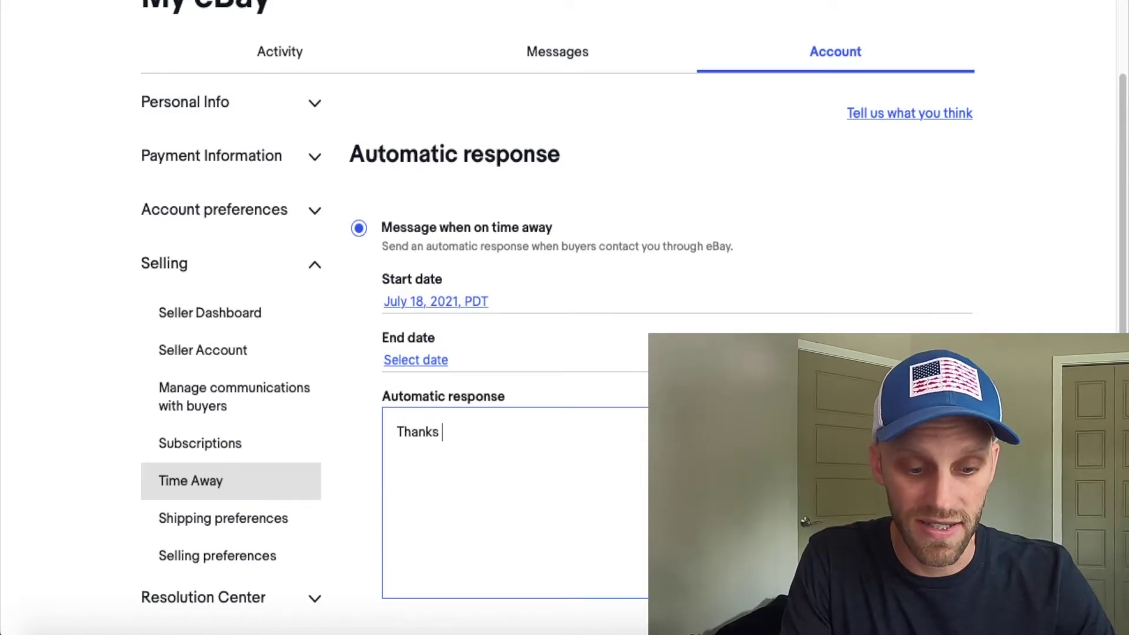
text(an)
key(BackSpace)
key(BackSpace)
text(for)
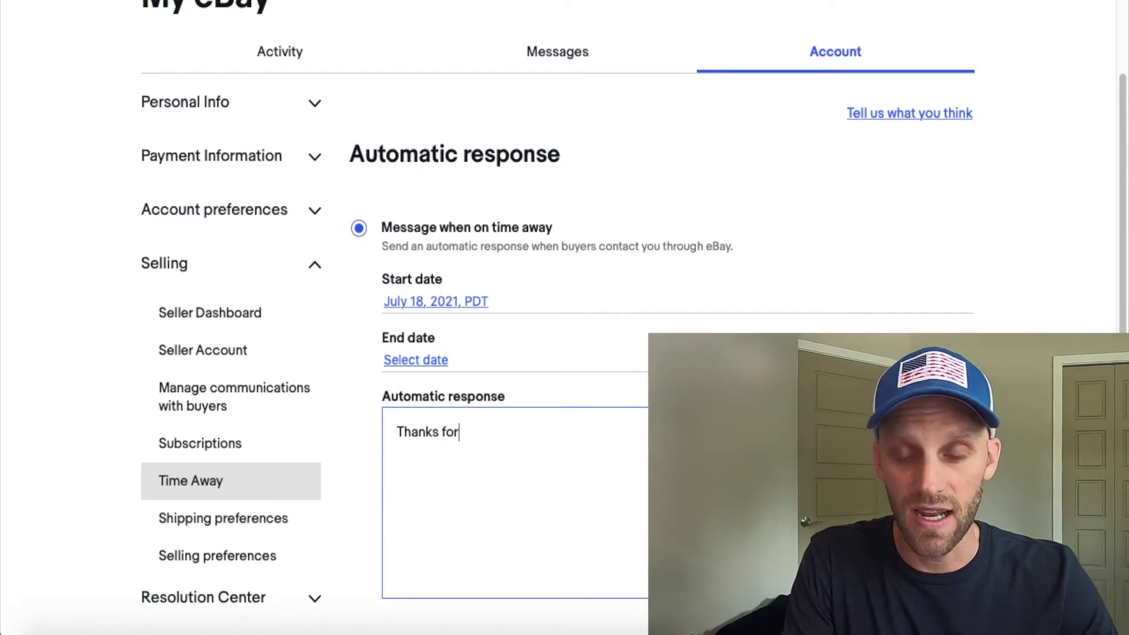